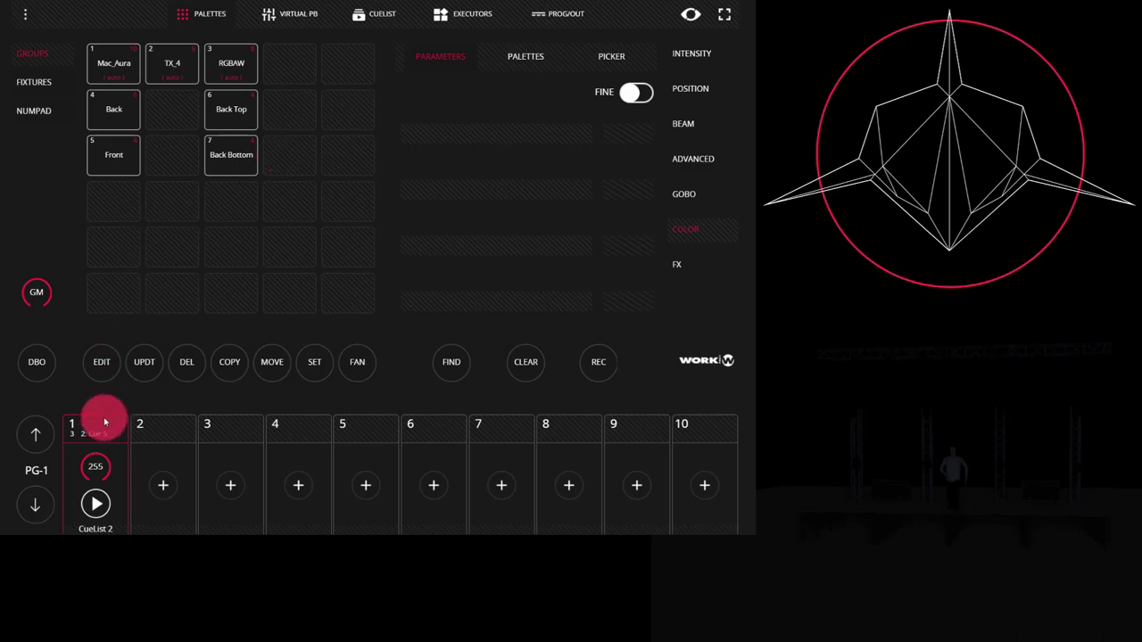
# Step: Show the cues of CueList 2 in the cue list view
pyautogui.moveTo(73, 426); pyautogui.dragTo(102, 434)
pyautogui.click(383, 14)
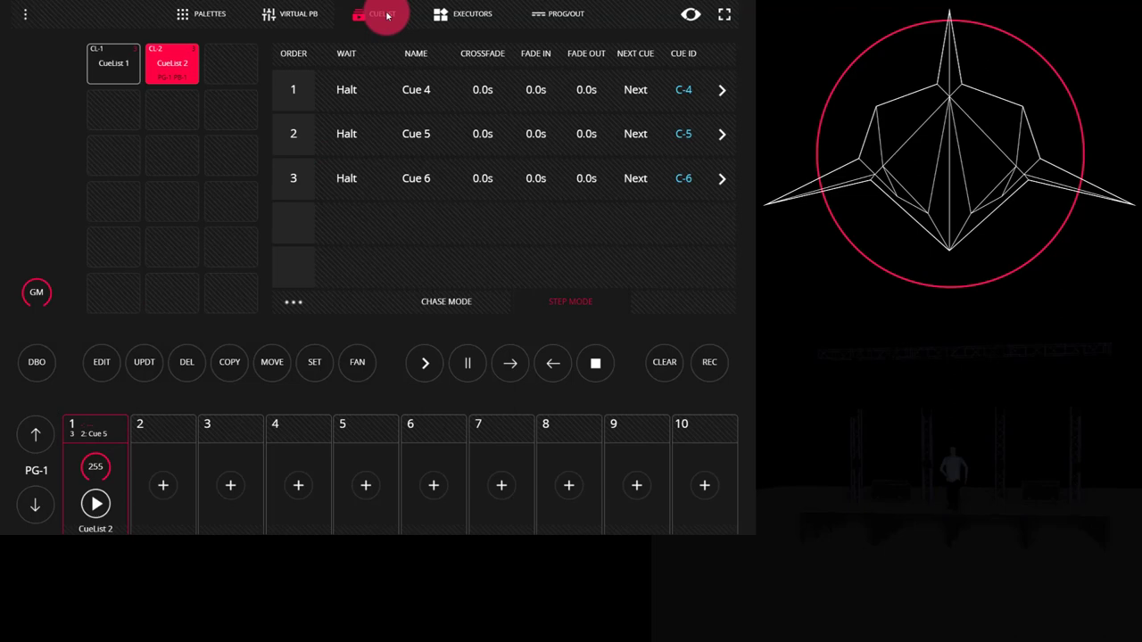
pyautogui.moveTo(198, 81); pyautogui.dragTo(182, 78)
pyautogui.click(184, 16)
pyautogui.click(364, 14)
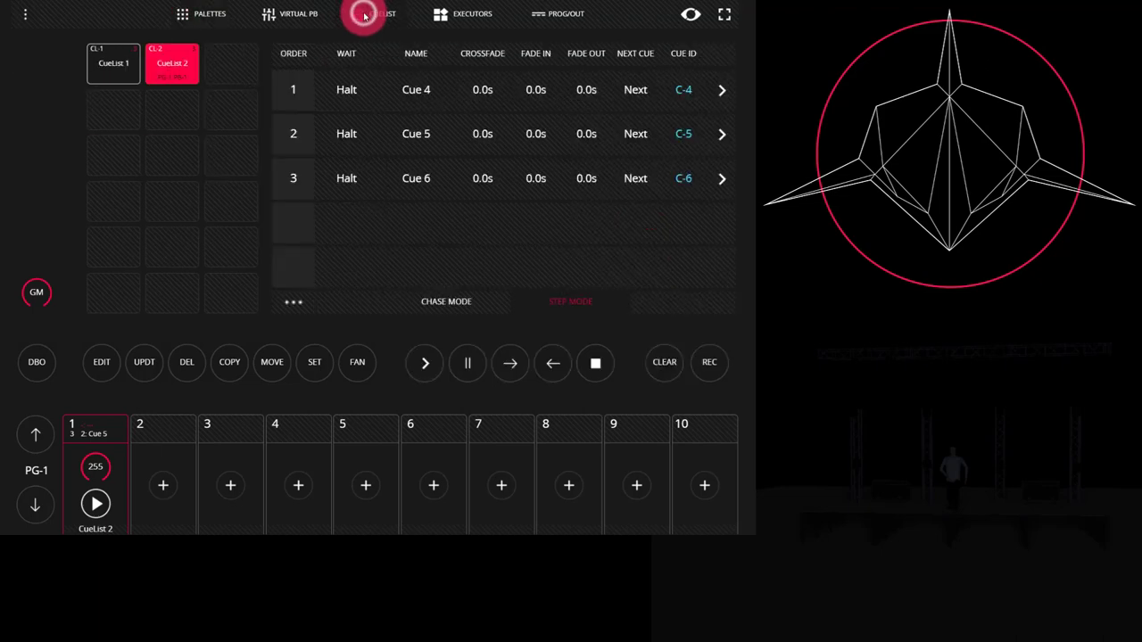
# Step: Play CueList 2 through Cue 4, Cue 5 and Cue 6 from playback 1, and stop it
pyautogui.moveTo(174, 69); pyautogui.dragTo(84, 493)
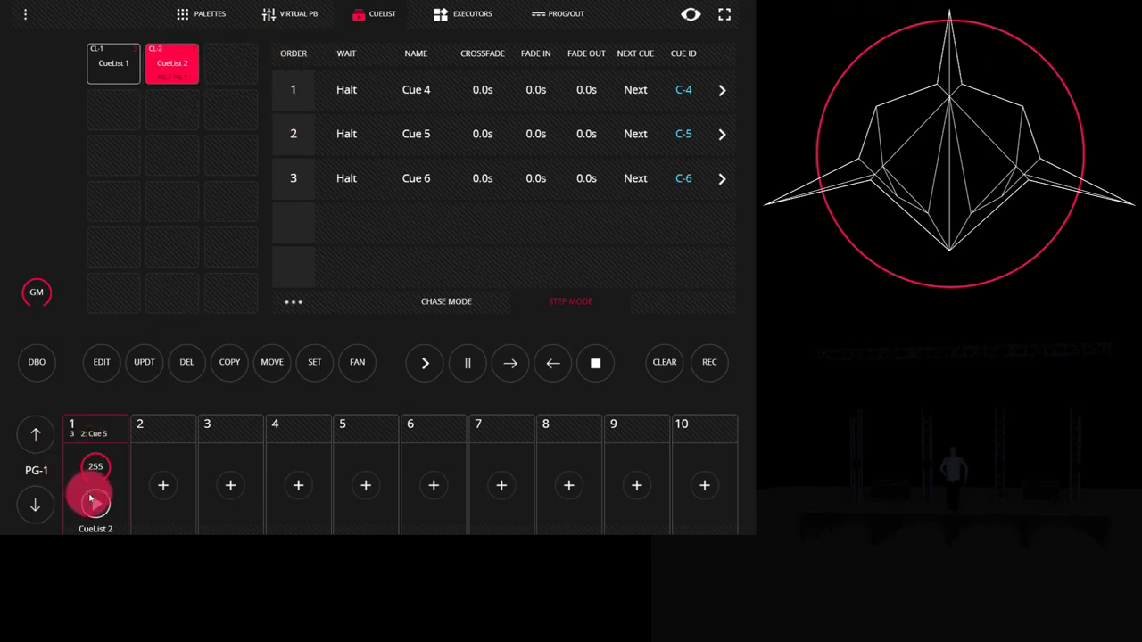
pyautogui.click(89, 498)
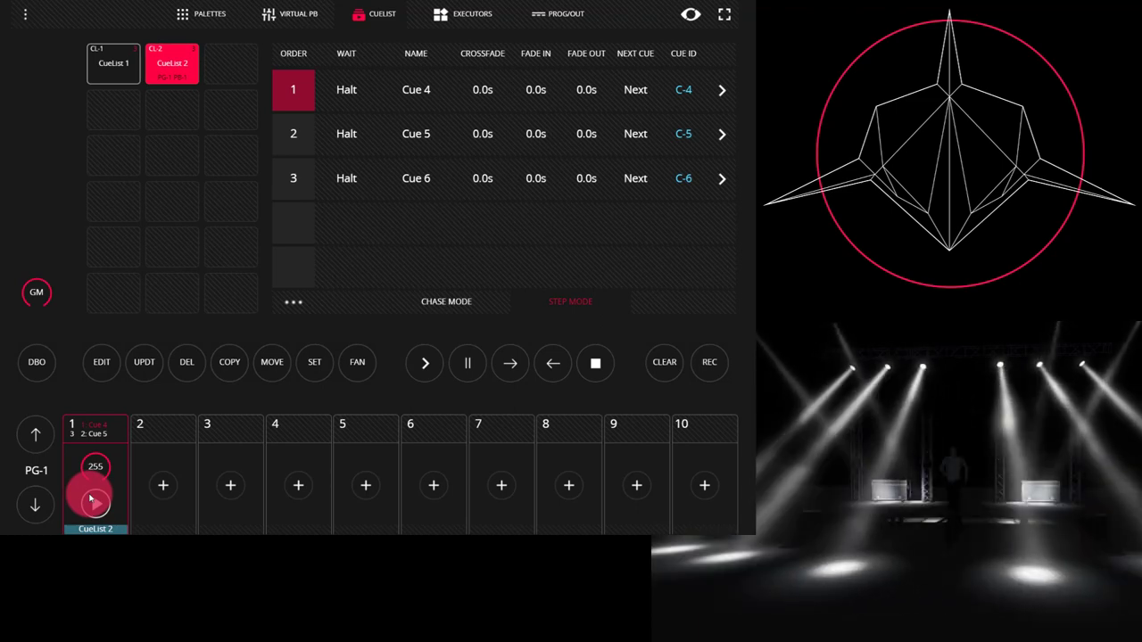
pyautogui.click(93, 501)
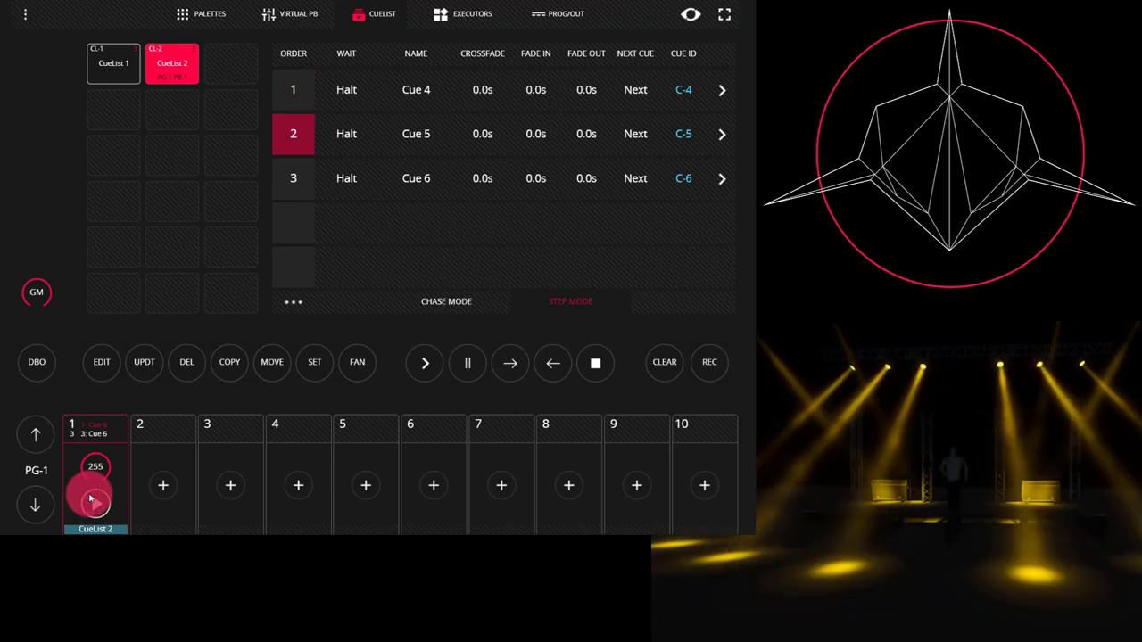
pyautogui.click(89, 498)
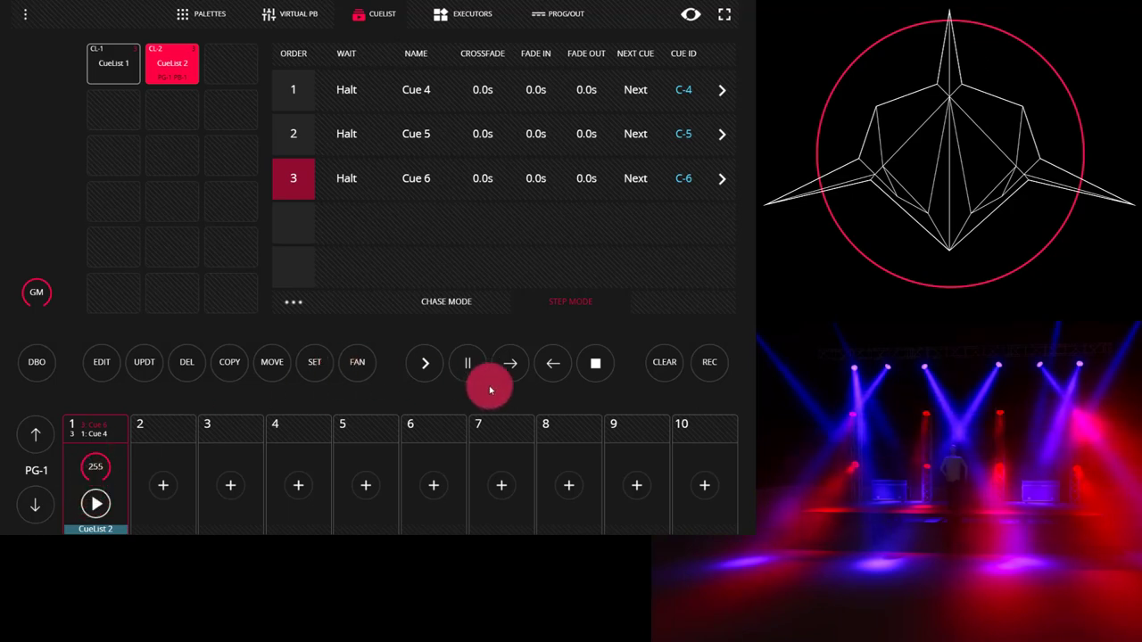
pyautogui.click(599, 368)
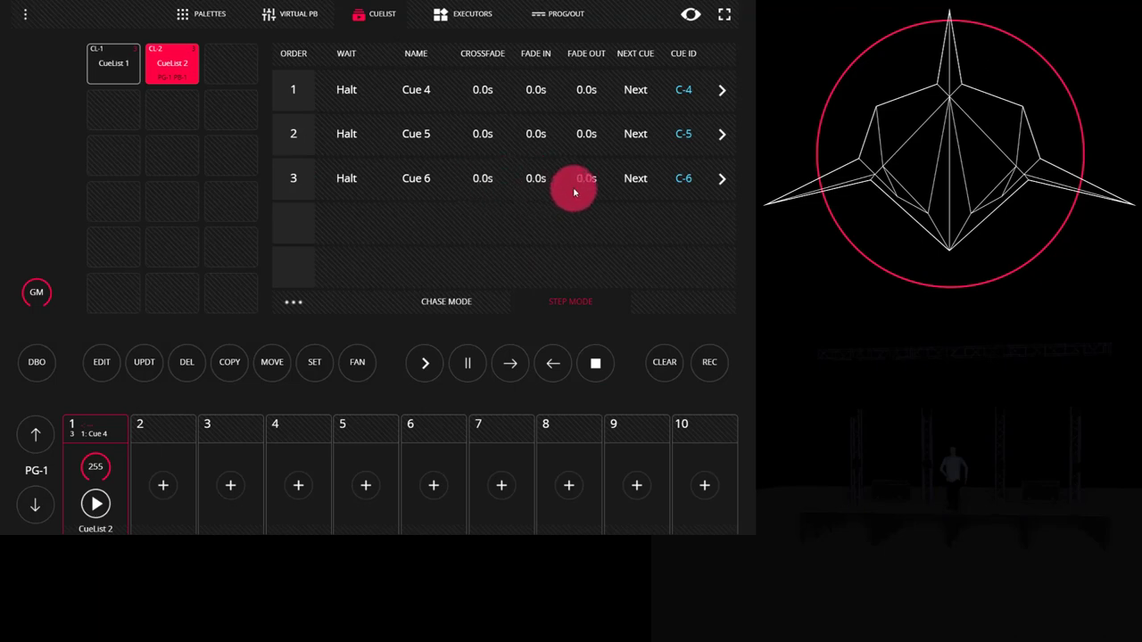
# Step: Start CueList 2, set Cue 6's crossfade to 3 seconds, advance one cue and stop playback
pyautogui.click(437, 359)
pyautogui.click(473, 183)
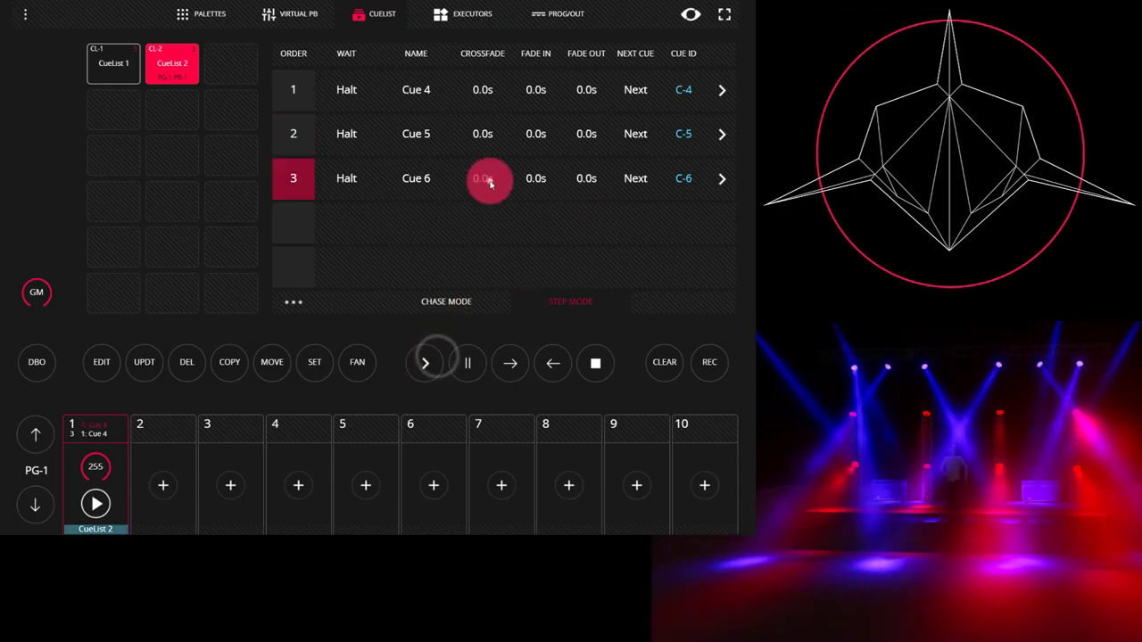
pyautogui.click(487, 179)
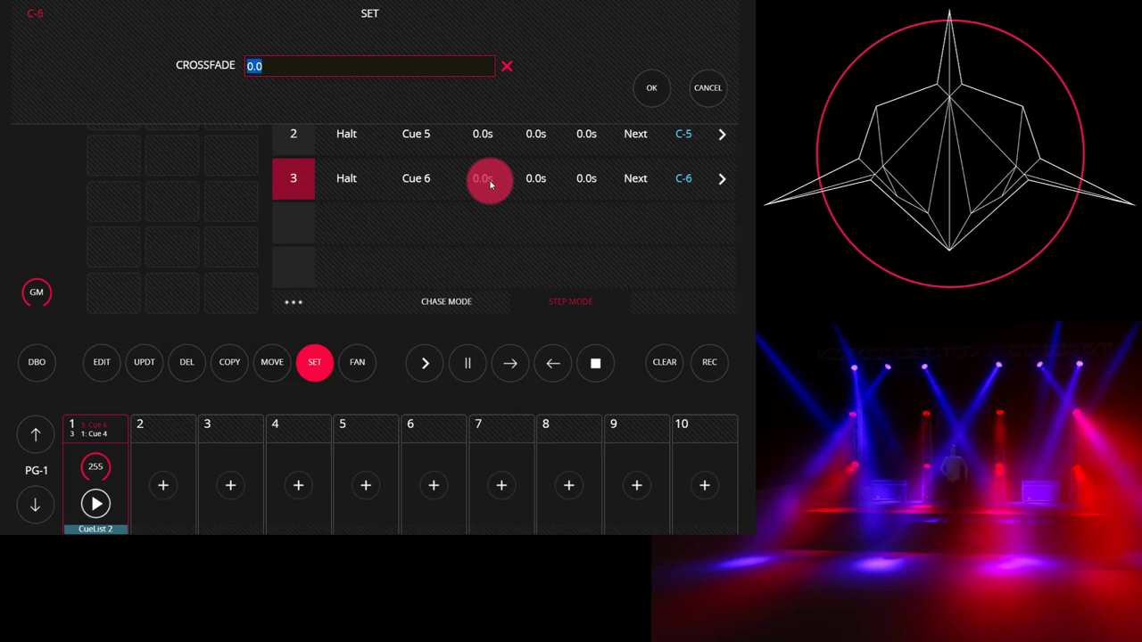
pyautogui.write('3')
pyautogui.press('Return')
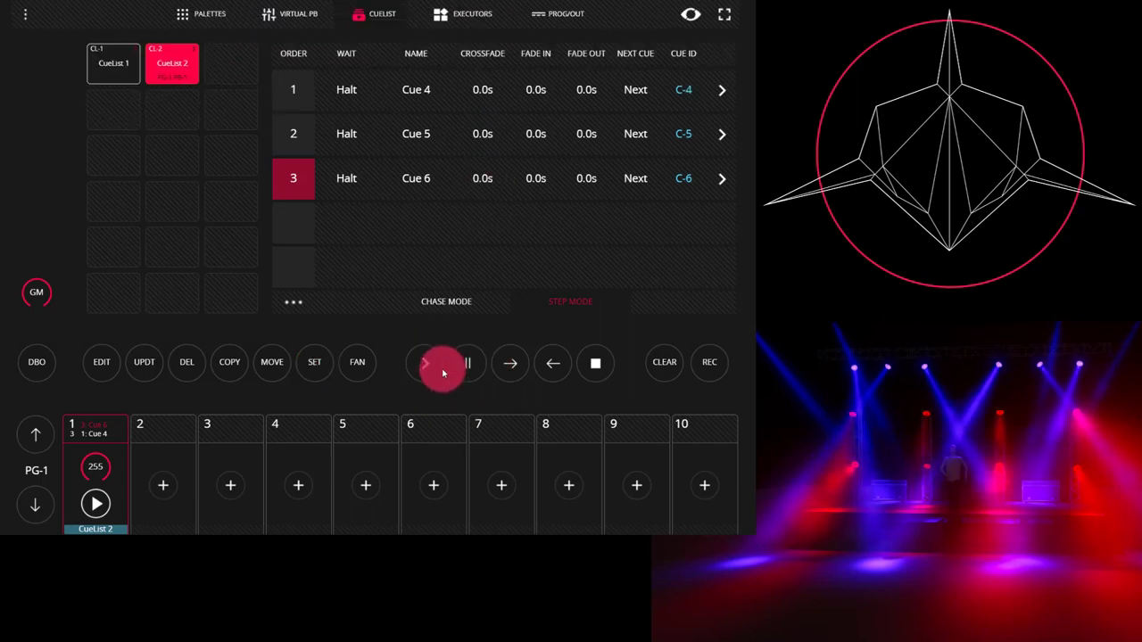
pyautogui.click(428, 363)
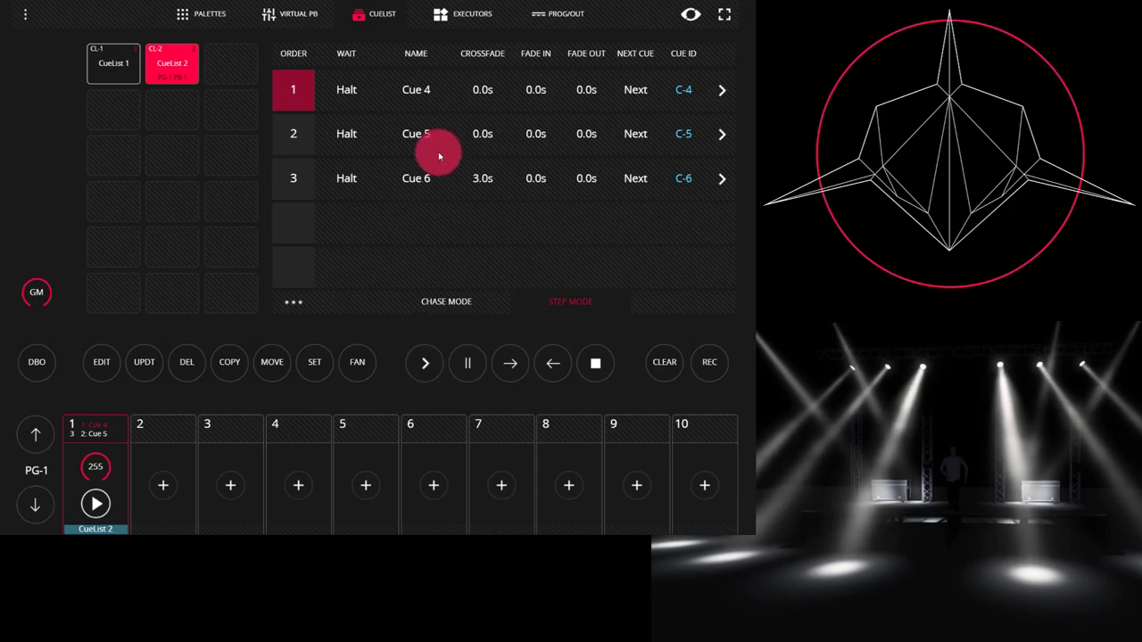
pyautogui.click(581, 360)
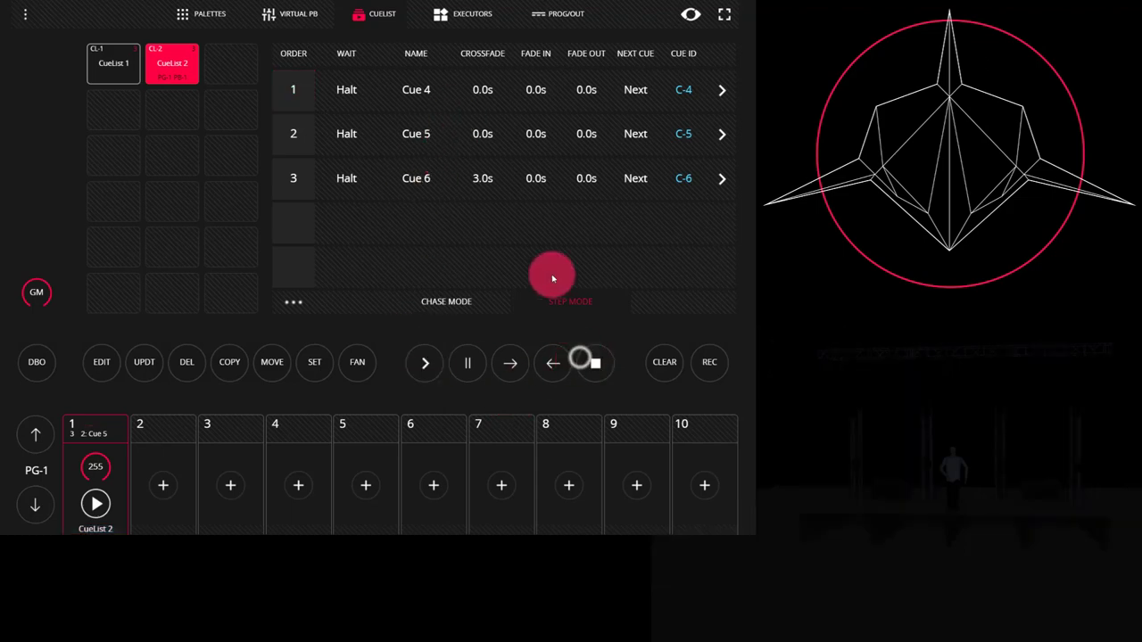
# Step: Set the crossfade of Cue 4 and Cue 5 to 3 seconds
pyautogui.click(477, 83)
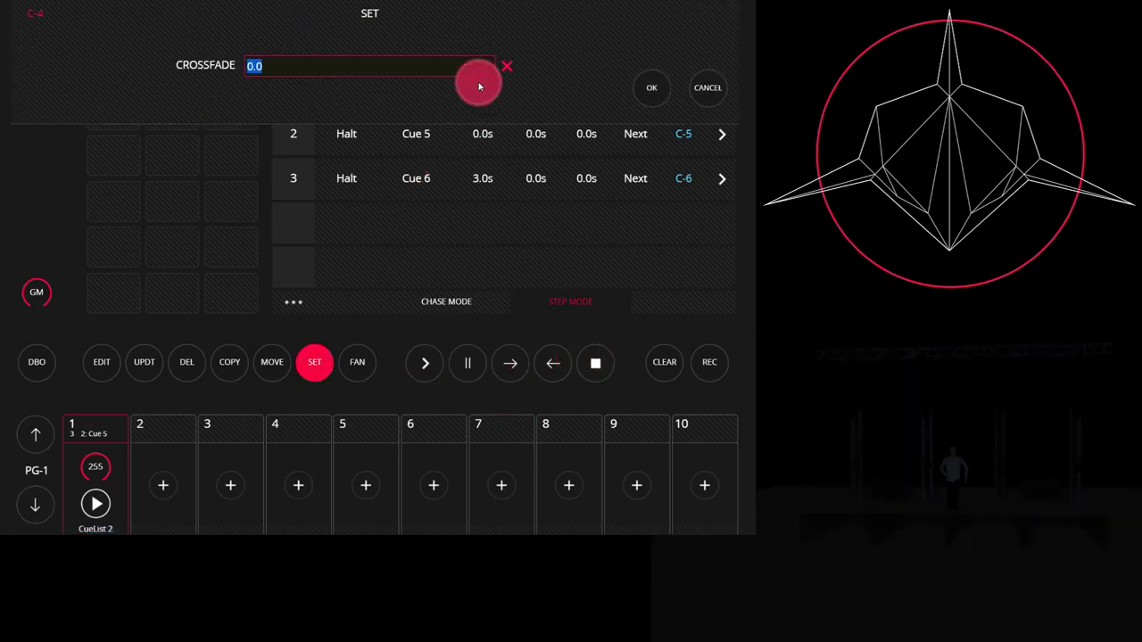
pyautogui.write('3')
pyautogui.press('Return')
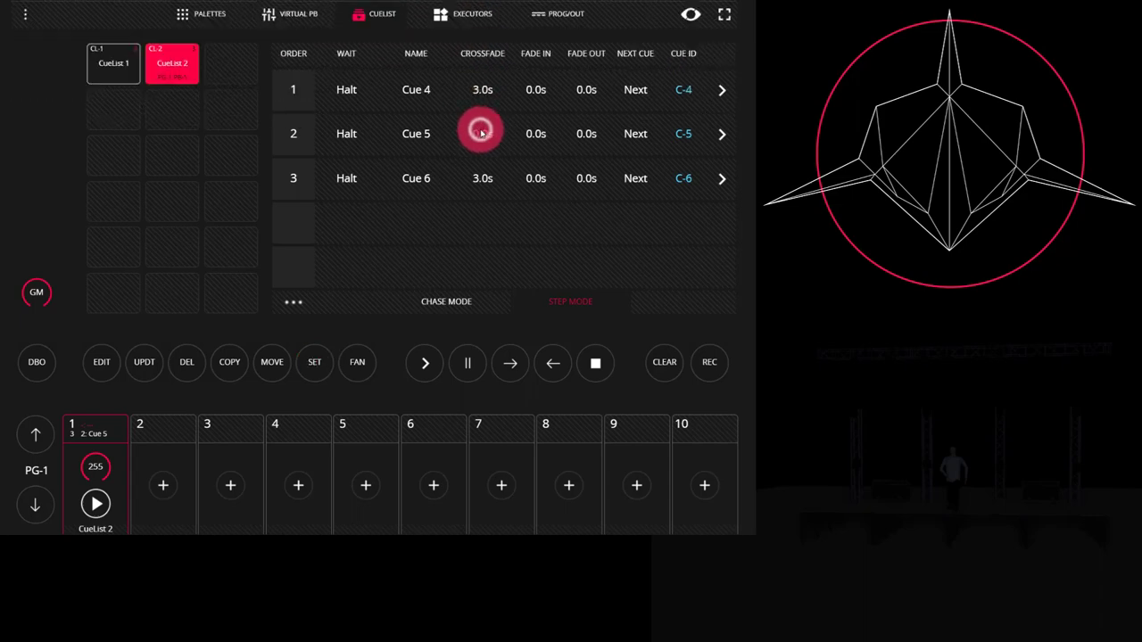
pyautogui.click(481, 132)
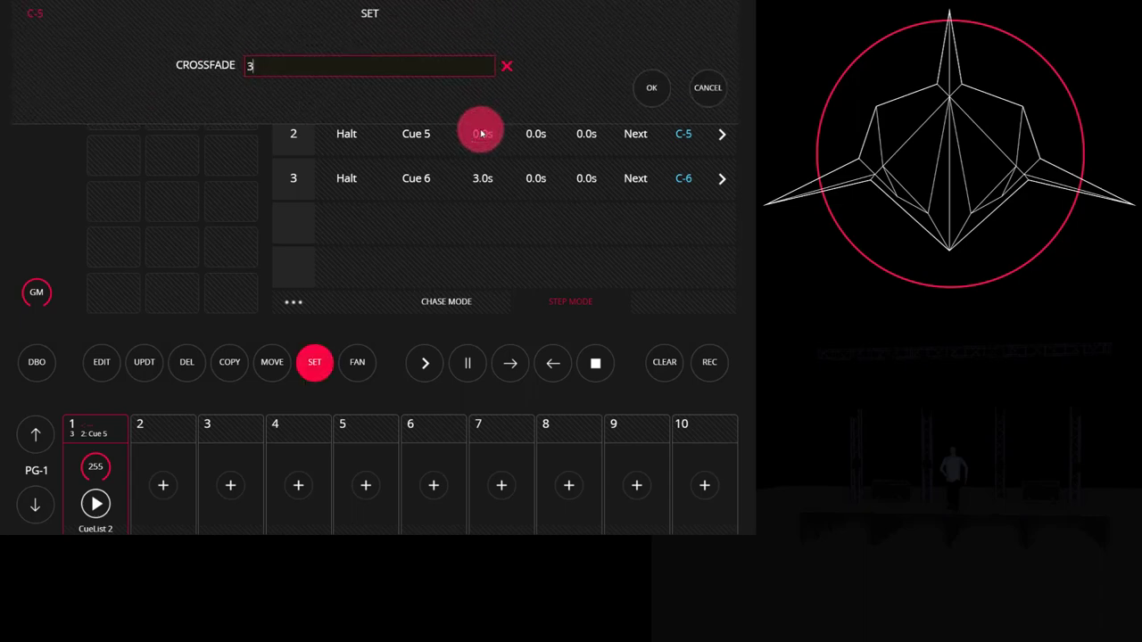
pyautogui.press('Return')
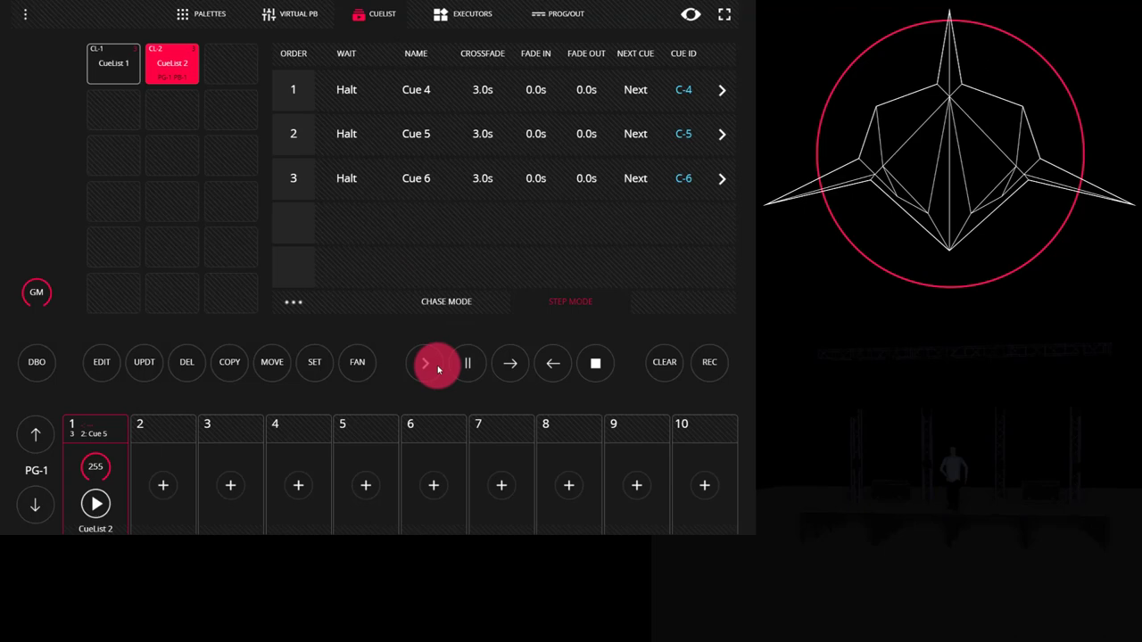
# Step: Play CueList 2 through all three cues twice to check the crossfades, and stop it
pyautogui.click(437, 365)
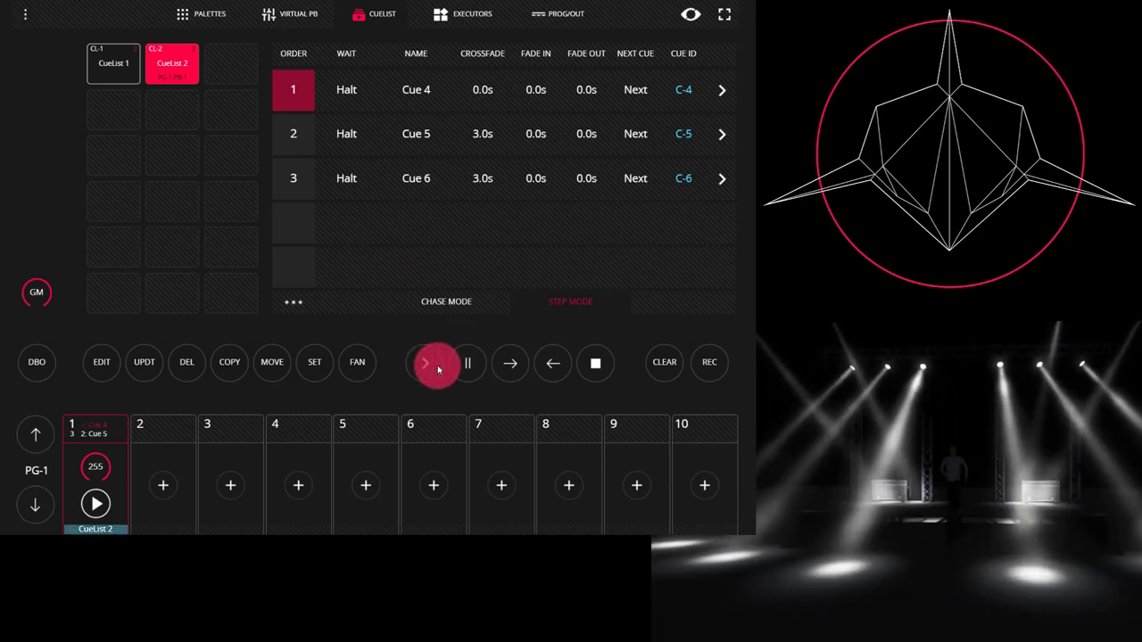
pyautogui.click(438, 365)
pyautogui.click(437, 365)
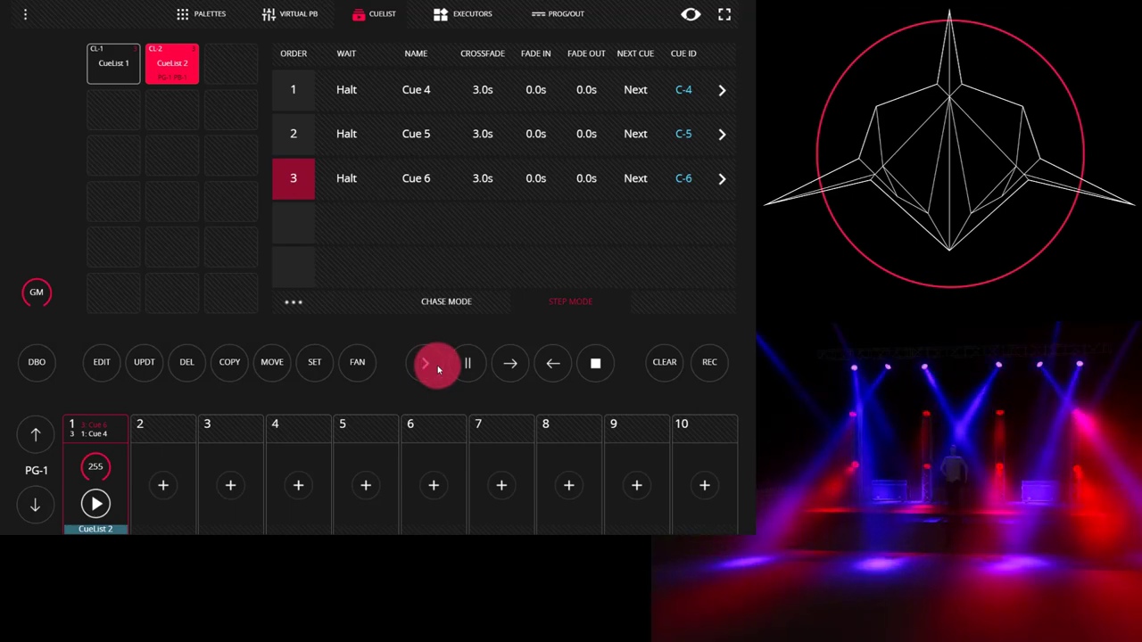
pyautogui.click(437, 365)
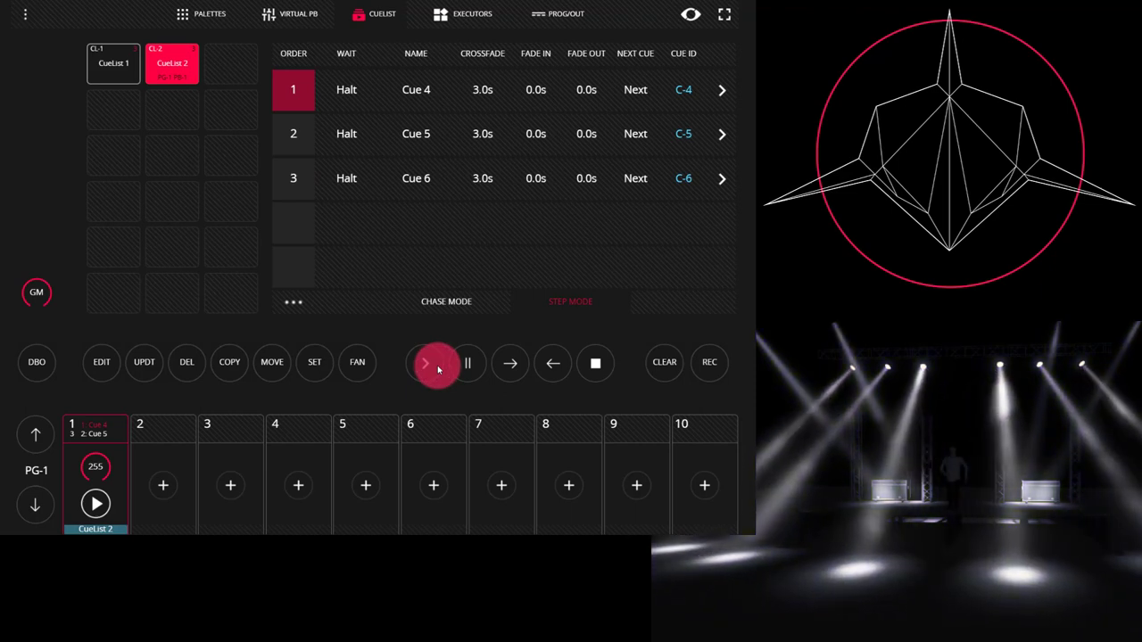
pyautogui.click(438, 365)
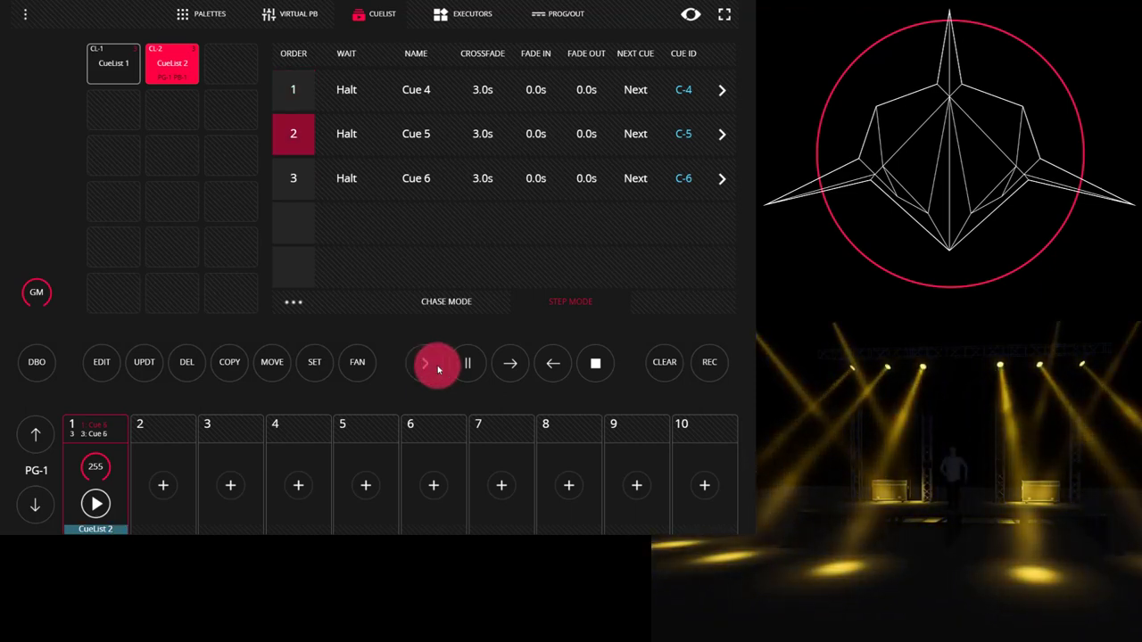
pyautogui.click(437, 365)
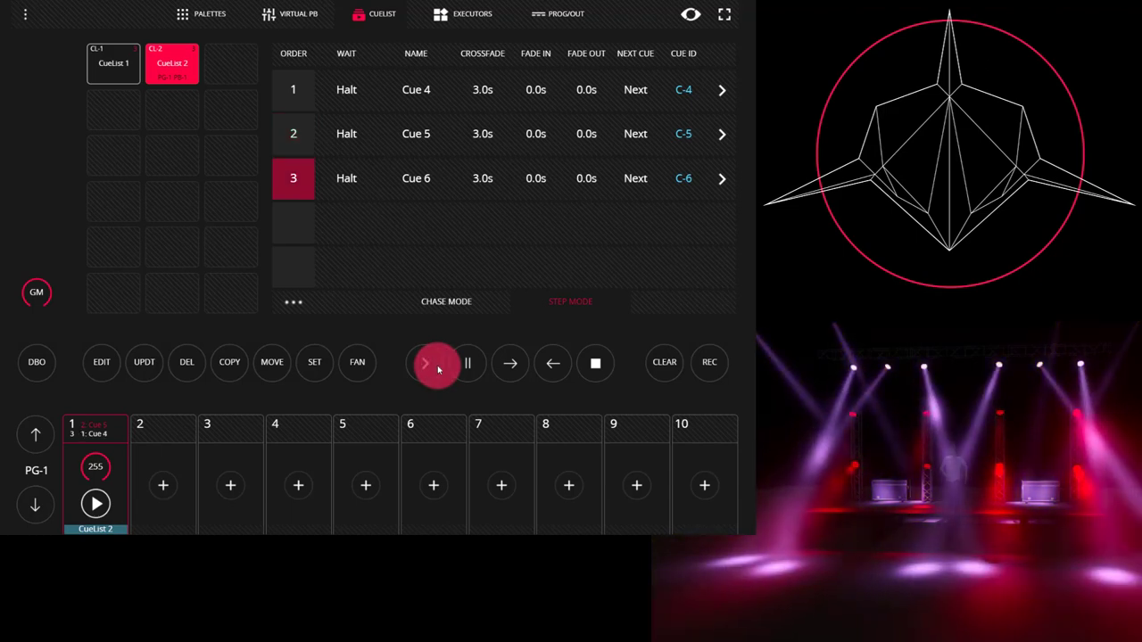
pyautogui.click(595, 361)
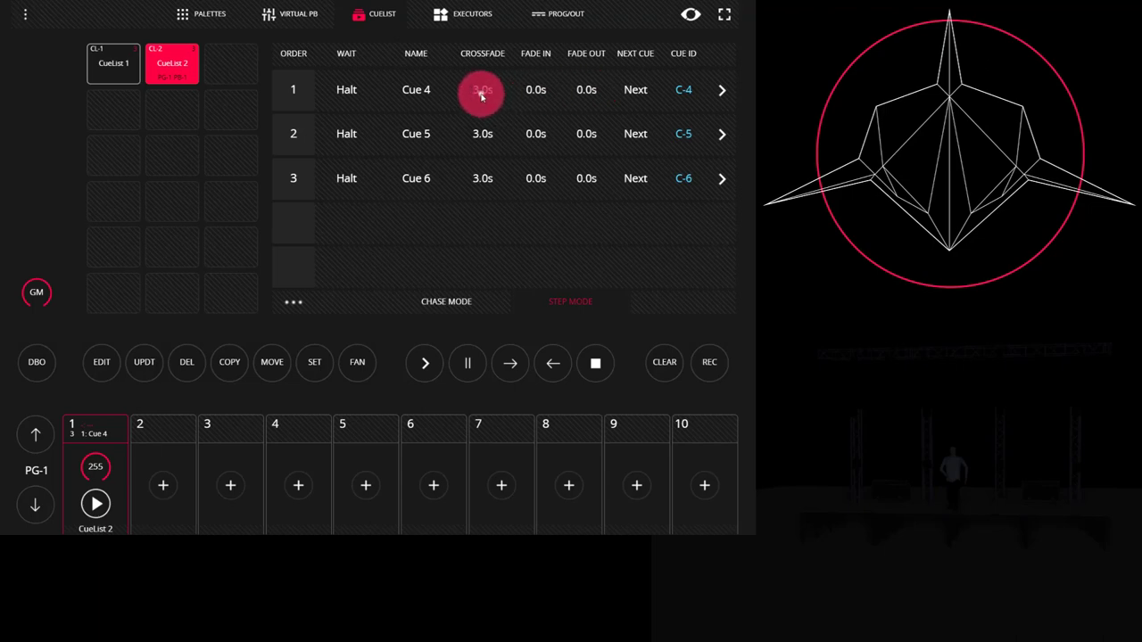
# Step: Set the crossfade of Cue 4, Cue 5 and Cue 6 to 5 seconds
pyautogui.click(481, 93)
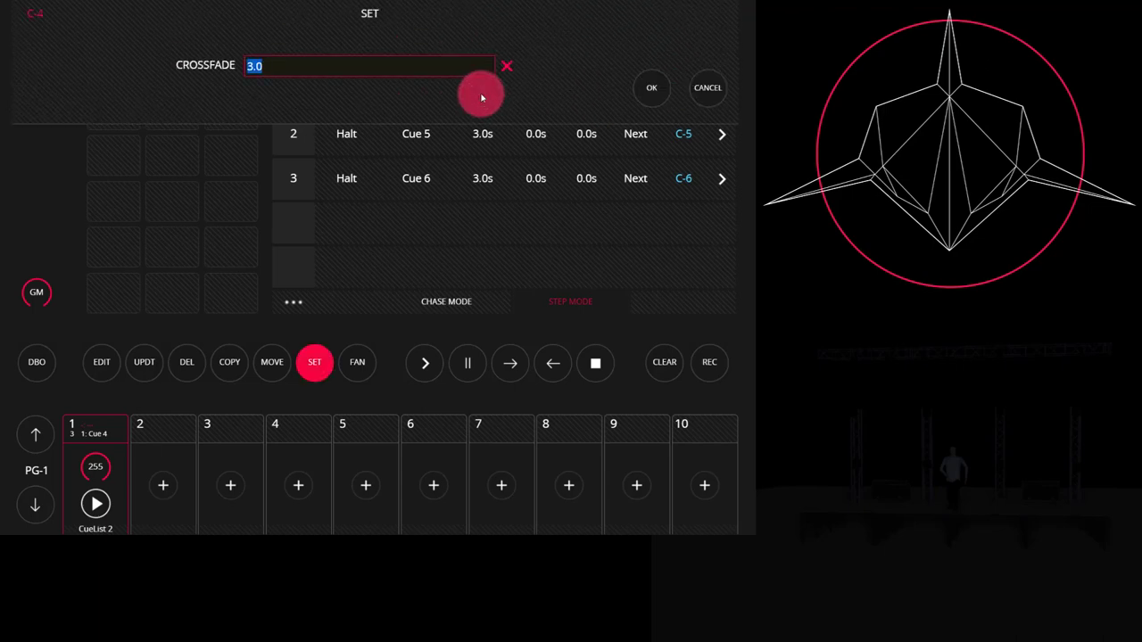
pyautogui.write('5')
pyautogui.press('Return')
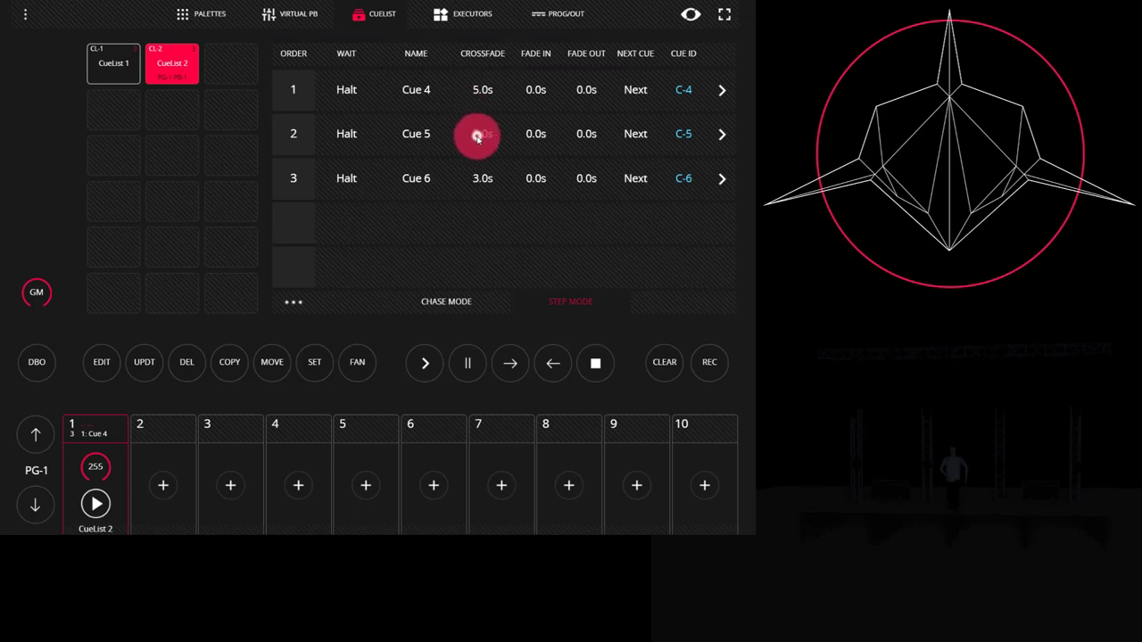
pyautogui.click(477, 135)
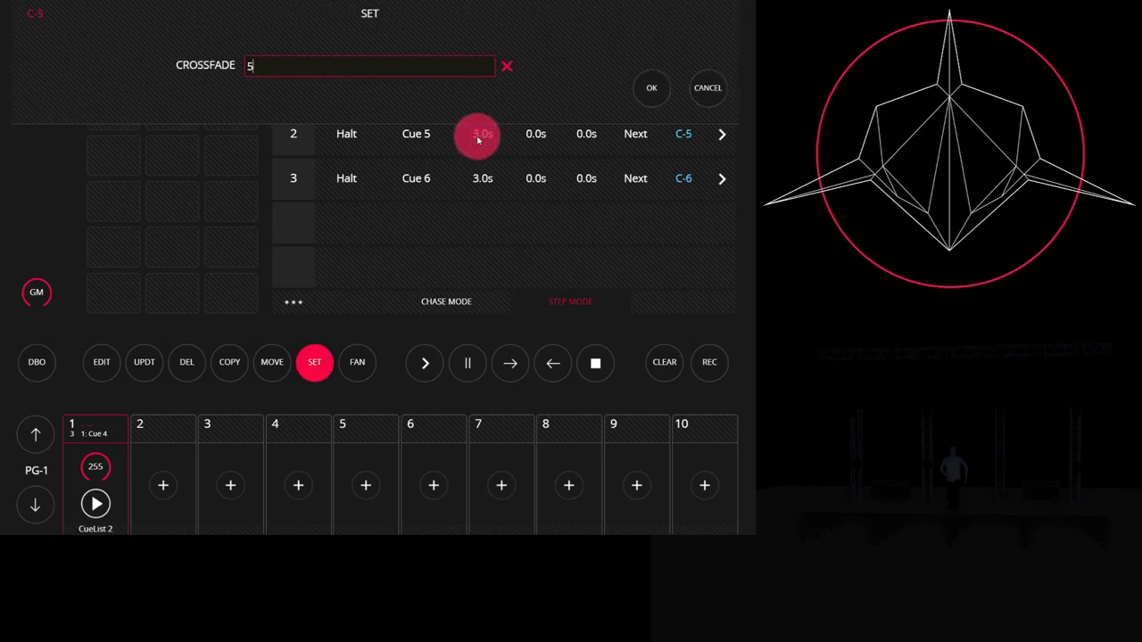
pyautogui.press('Return')
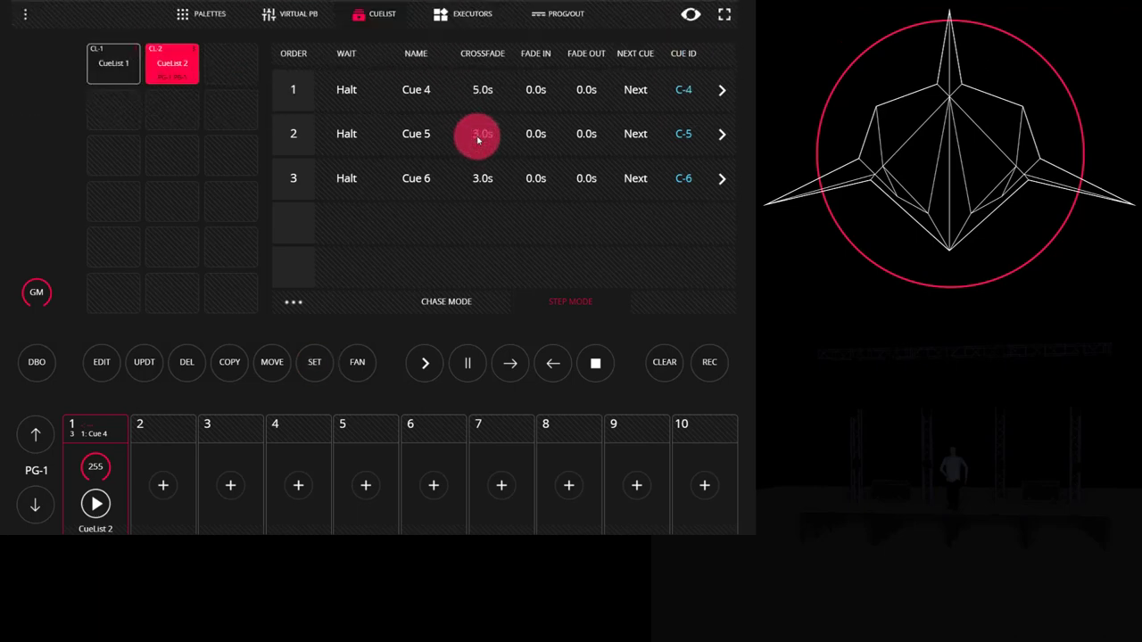
pyautogui.click(478, 180)
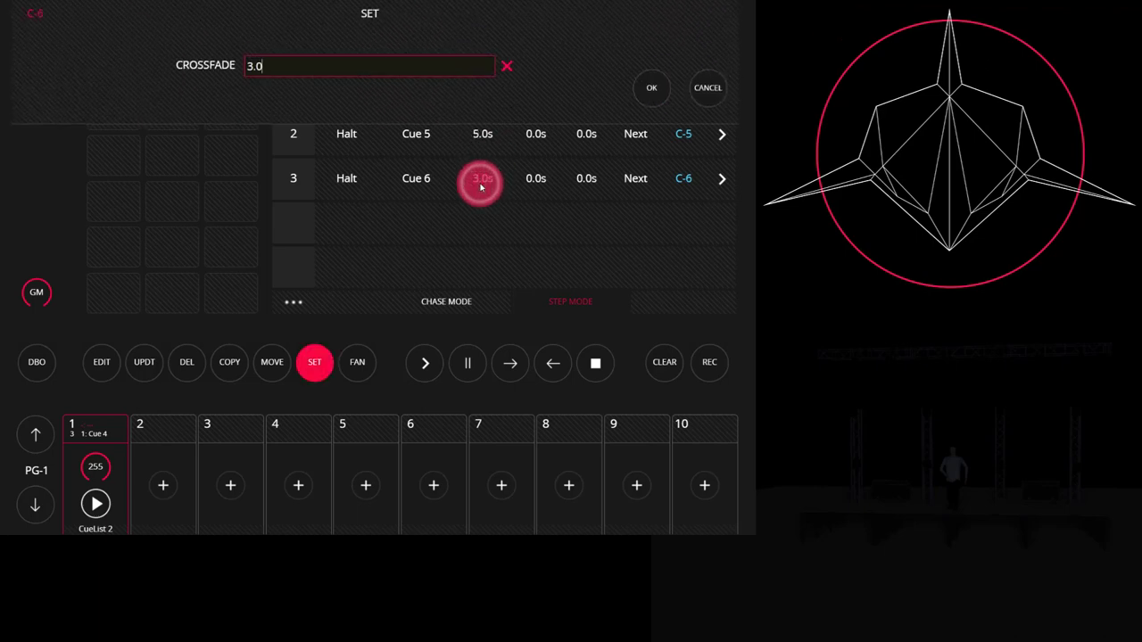
pyautogui.write('5')
pyautogui.press('Return')
# Step: Set Cue 4's fade in to 1 second and its fade out to 3 seconds
pyautogui.moveTo(510, 140); pyautogui.dragTo(591, 101)
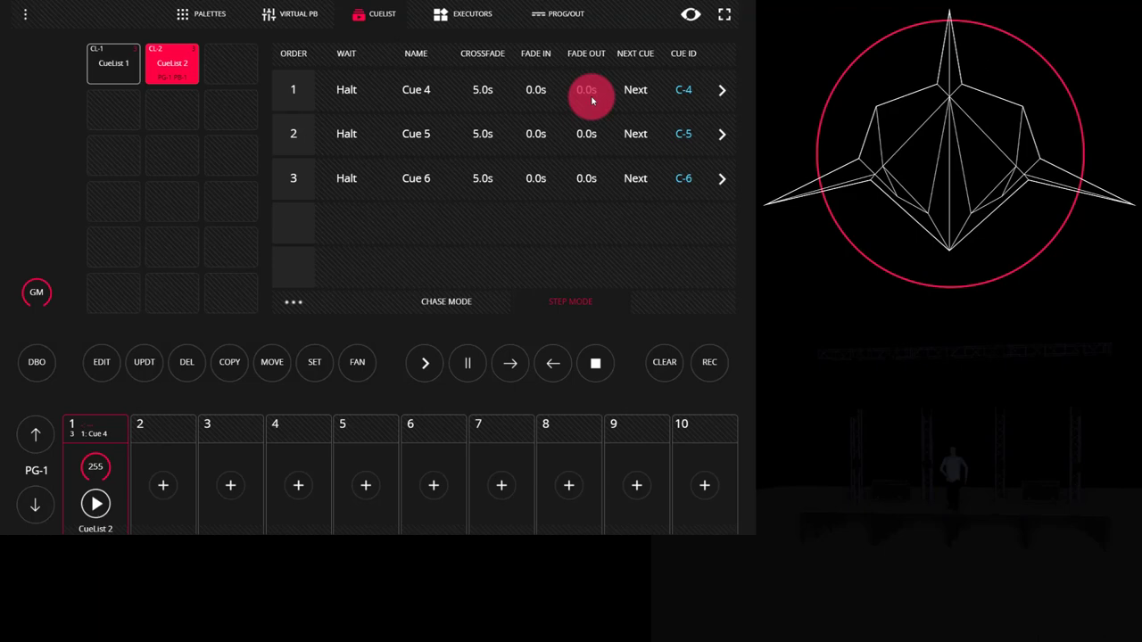
pyautogui.moveTo(592, 101)
pyautogui.mouseDown()
pyautogui.moveTo(525, 112)
pyautogui.moveTo(530, 90)
pyautogui.moveTo(535, 101)
pyautogui.moveTo(536, 89)
pyautogui.moveTo(581, 90)
pyautogui.mouseUp()
pyautogui.write('1')
pyautogui.press('Return')
pyautogui.press('Return')
# Step: Set Cue 5's fade in to 1 second and its fade out to 3 seconds
pyautogui.moveTo(527, 140); pyautogui.dragTo(528, 143)
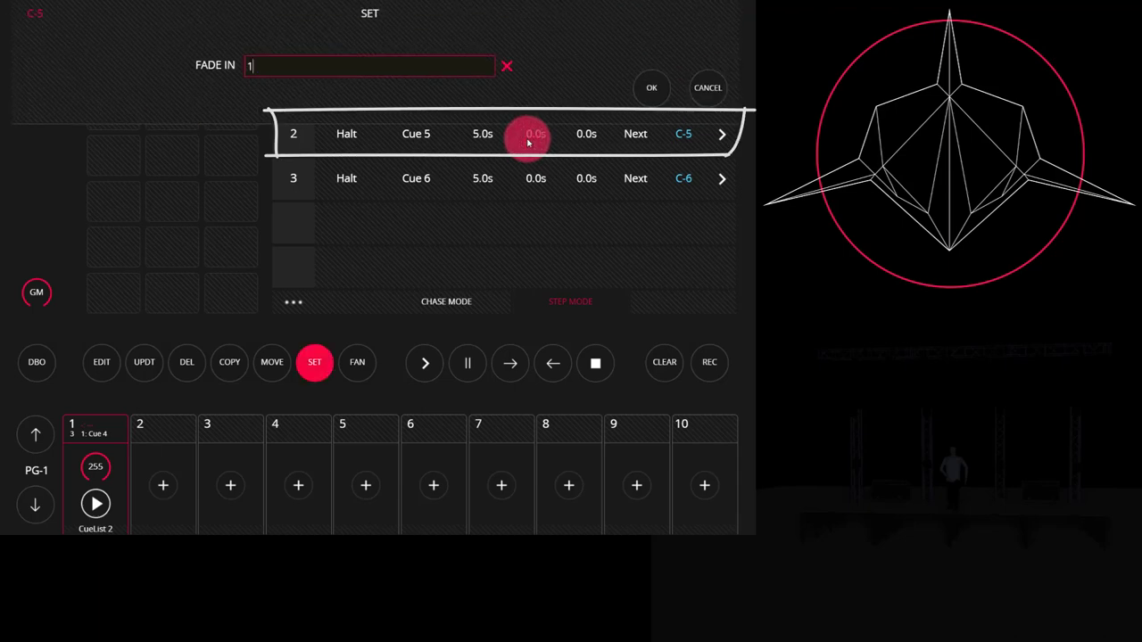
pyautogui.write('1')
pyautogui.press('Return')
pyautogui.moveTo(602, 133); pyautogui.dragTo(601, 130)
pyautogui.write('3')
pyautogui.press('Return')
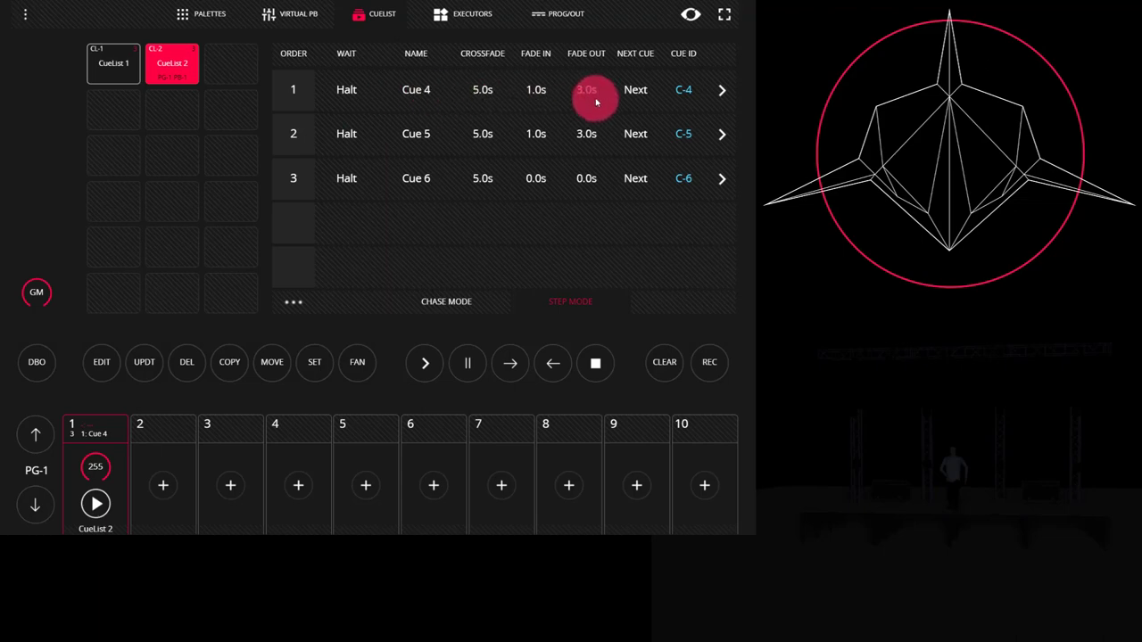
# Step: Play CueList 2 through its cues to check how the crossfade, fade in and fade out times affect the transitions
pyautogui.click(429, 361)
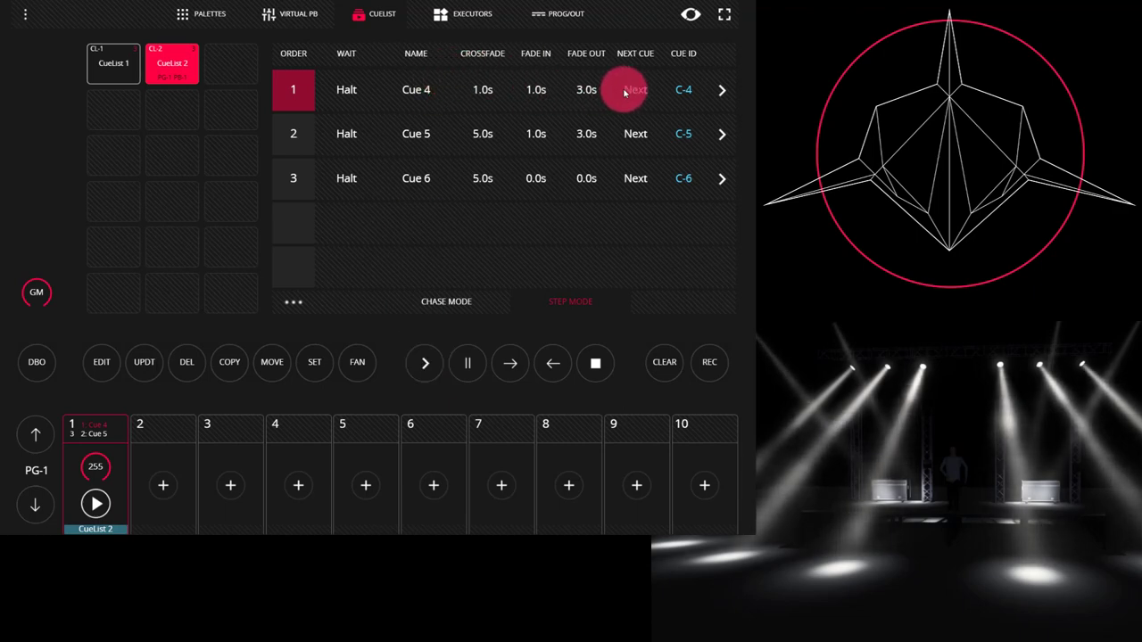
pyautogui.click(419, 367)
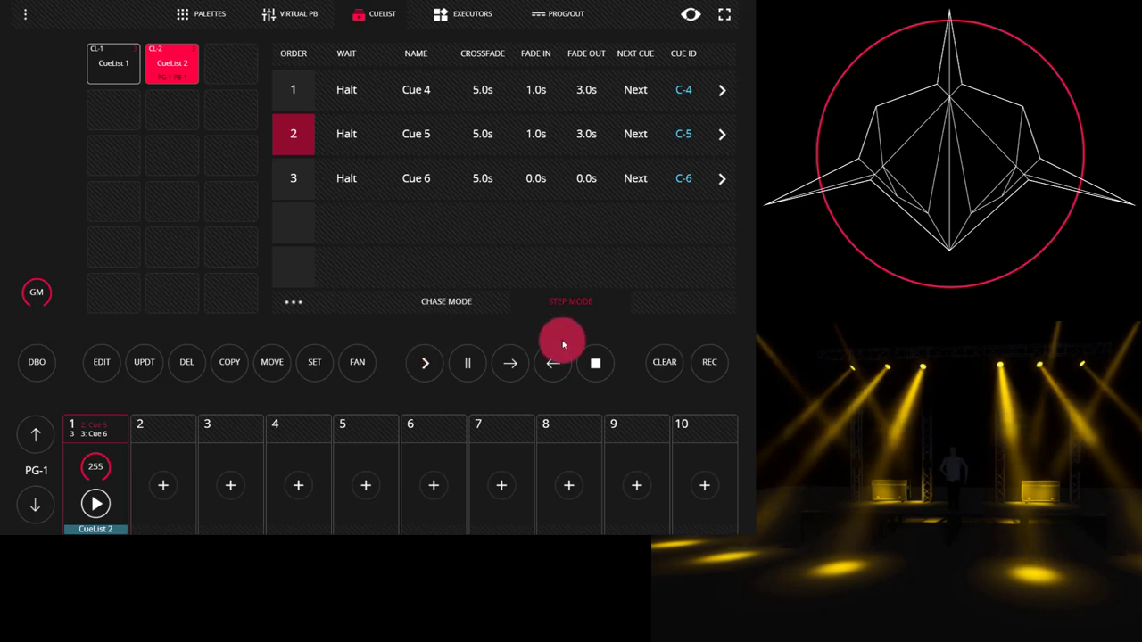
pyautogui.click(427, 364)
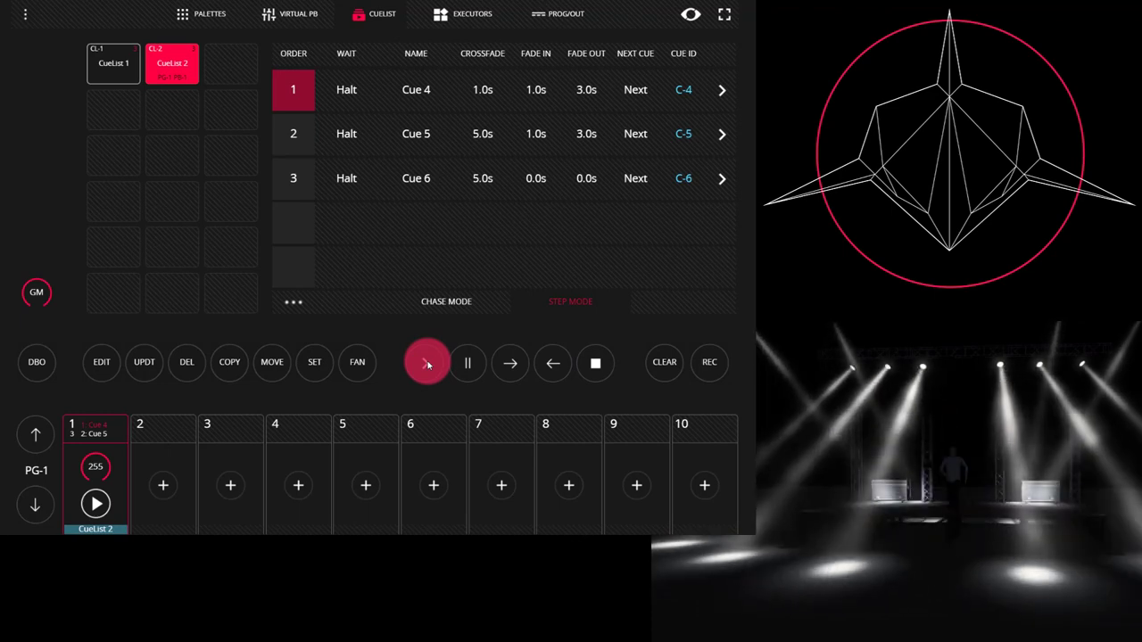
pyautogui.click(427, 364)
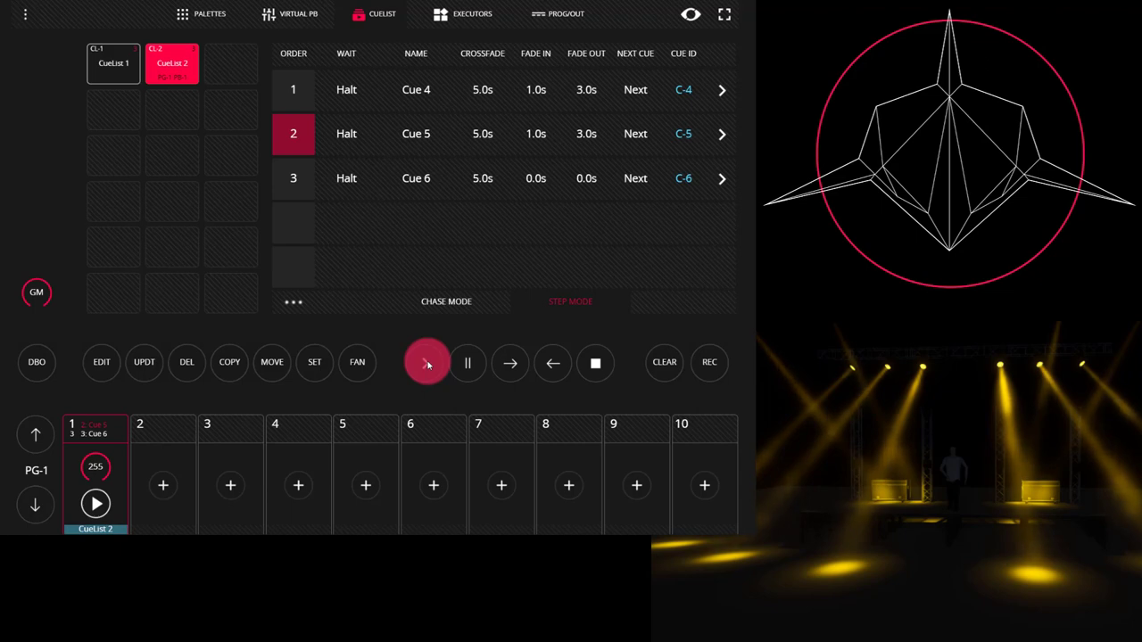
pyautogui.click(428, 364)
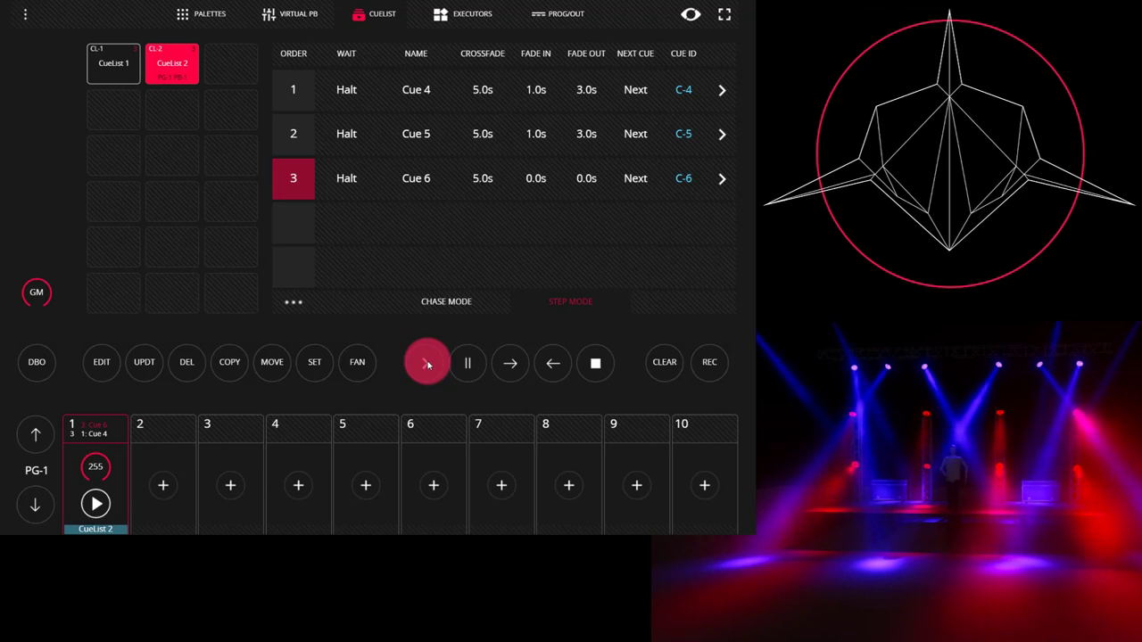
pyautogui.click(427, 364)
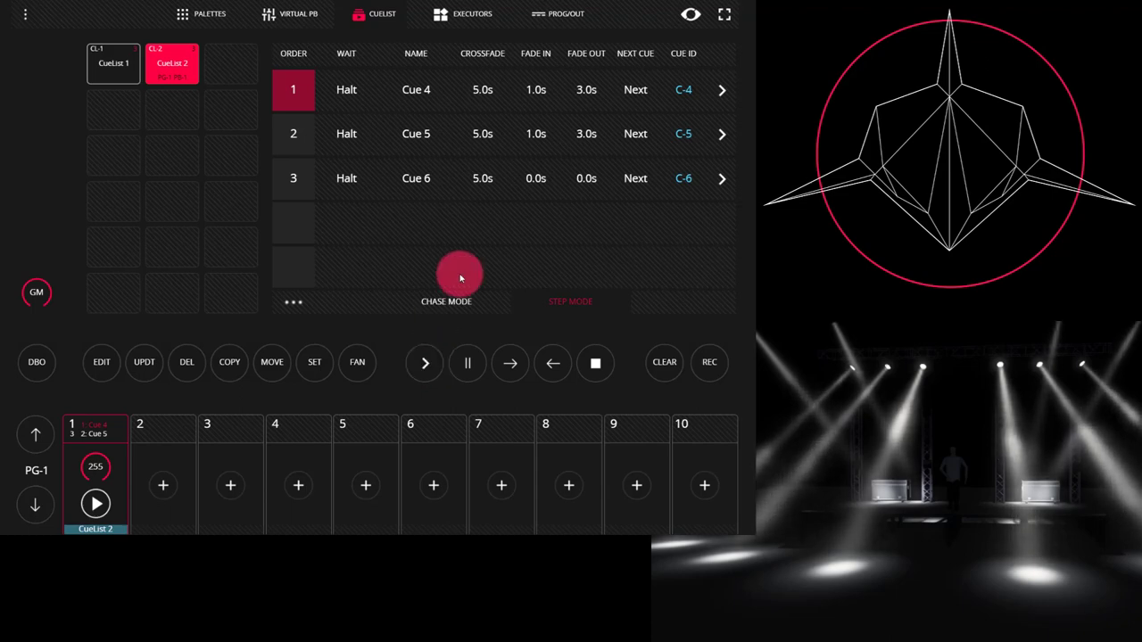
# Step: Set Cue 6's fade in to 0.5 seconds and its fade out to 5 seconds
pyautogui.click(548, 189)
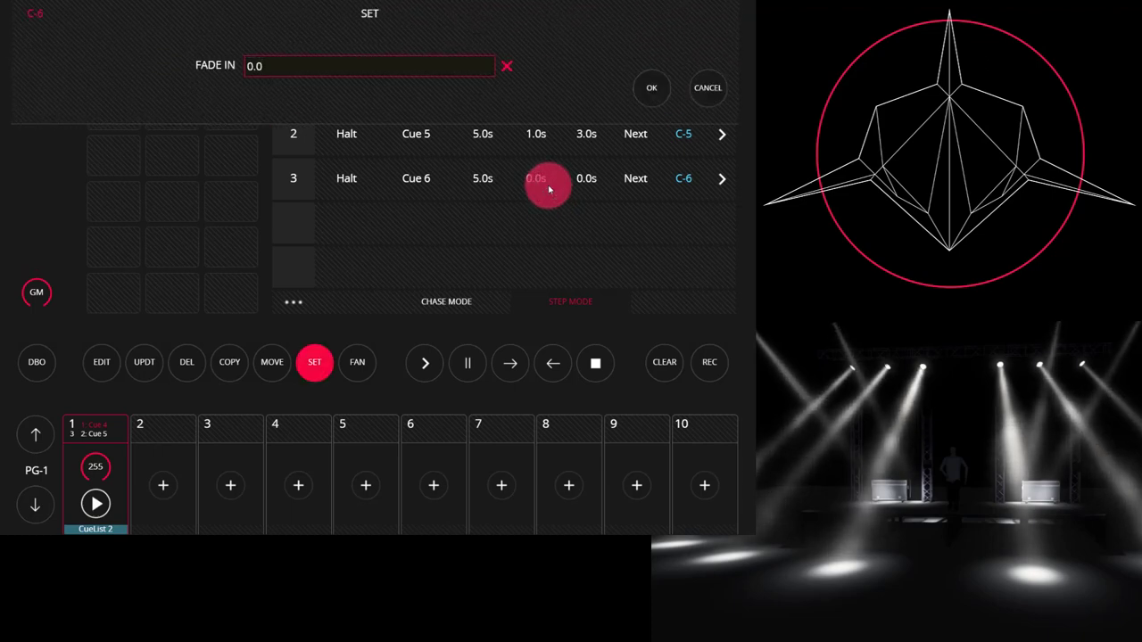
pyautogui.press('BackSpace')
pyautogui.write('5')
pyautogui.press('Return')
pyautogui.click(576, 178)
pyautogui.press('BackSpace')
pyautogui.write('6')
pyautogui.press('Return')
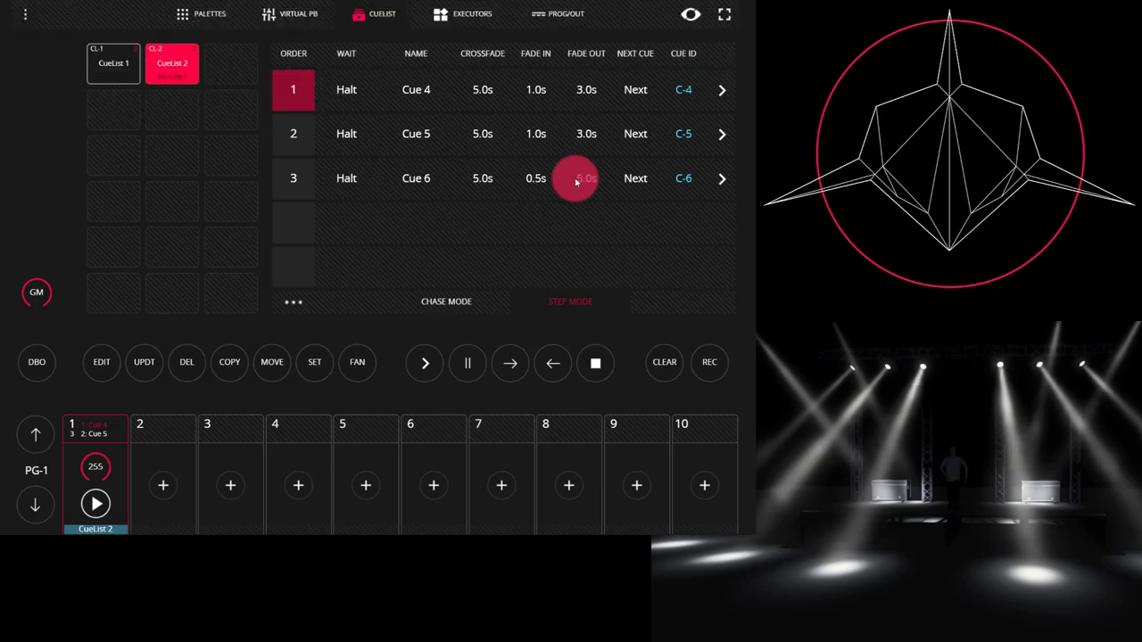
# Step: Advance CueList 2 to Cue 5 and on to Cue 6 to check Cue 6's fade times
pyautogui.click(424, 362)
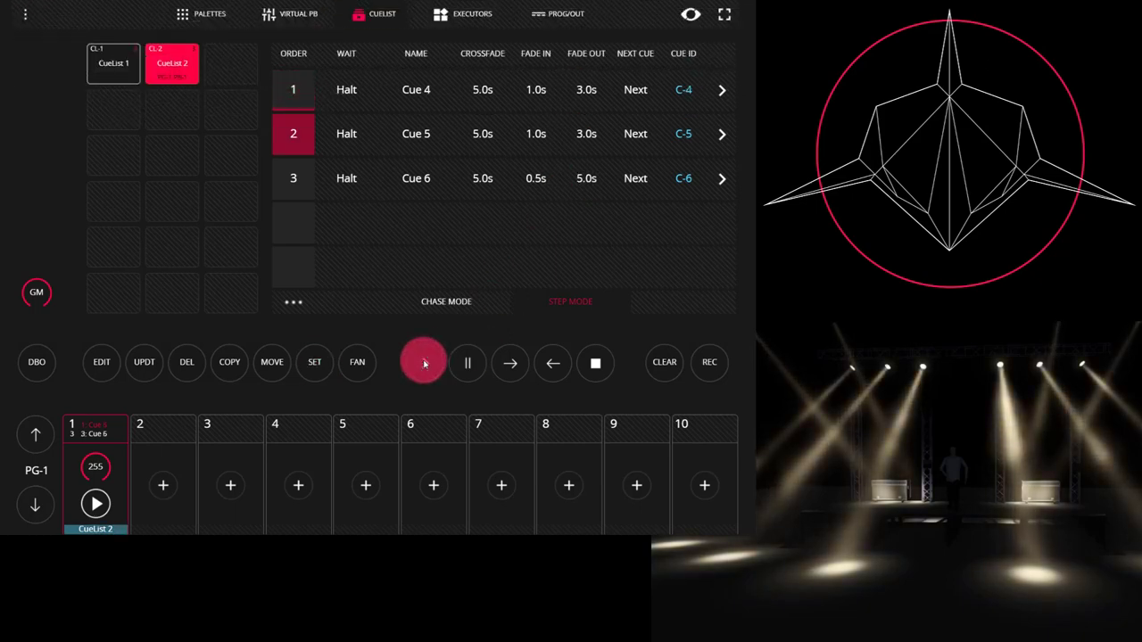
pyautogui.click(425, 362)
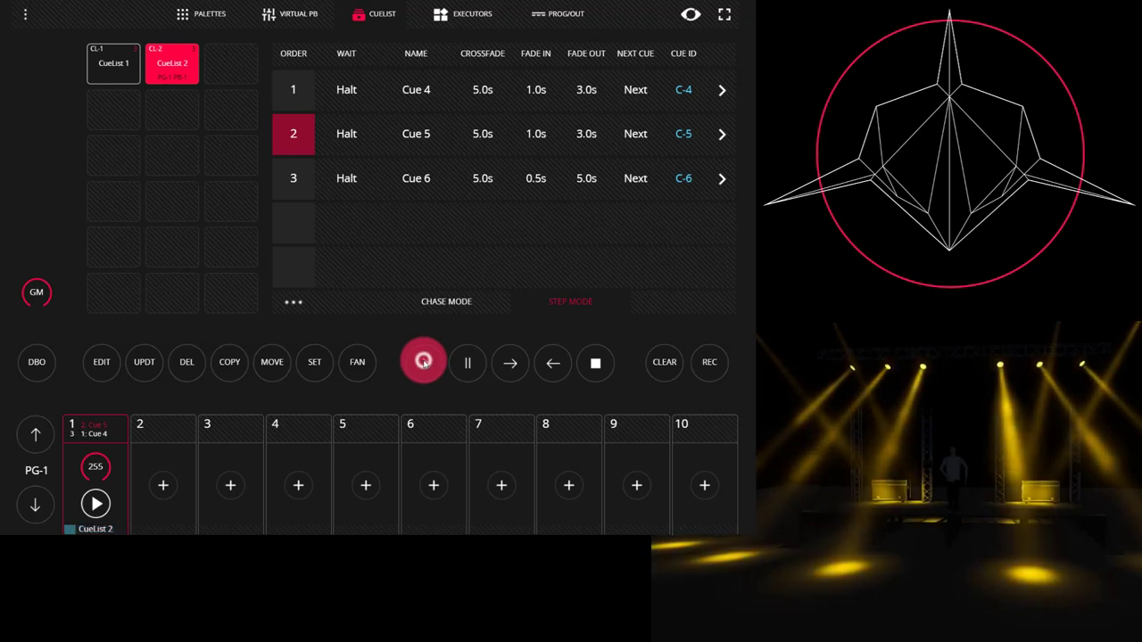